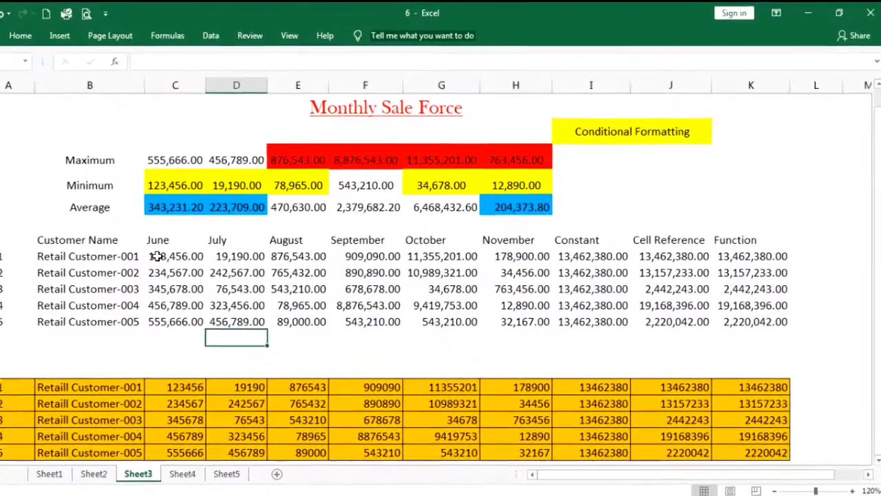
Step: Highlight the June sales values greater than 400000 using Green Fill with Dark Green Text
left_click_drag(185, 240, 192, 307)
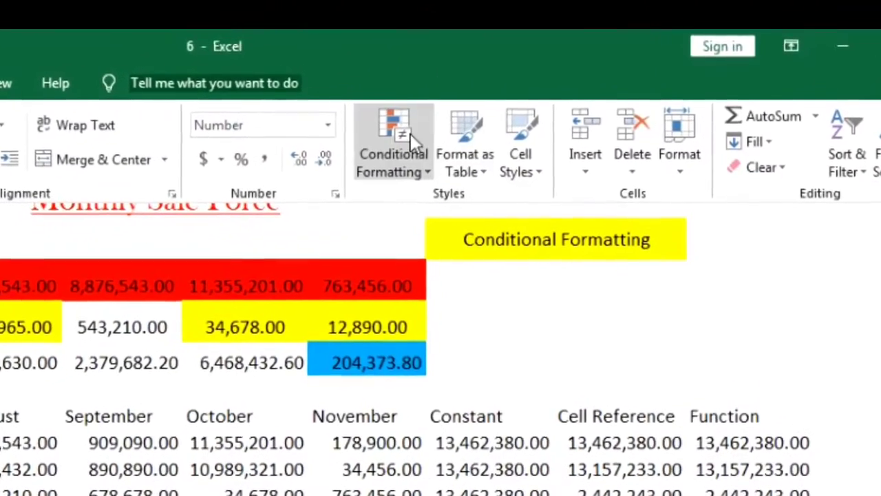
left_click(403, 141)
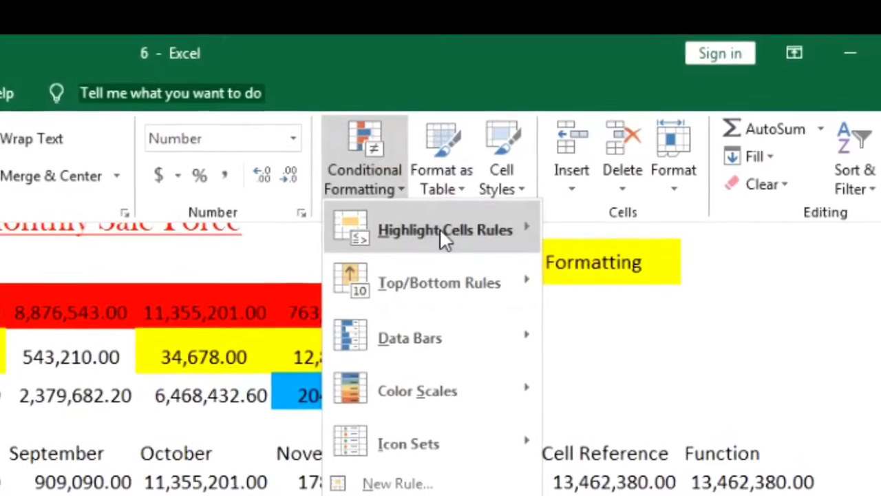
mouse_move(437, 230)
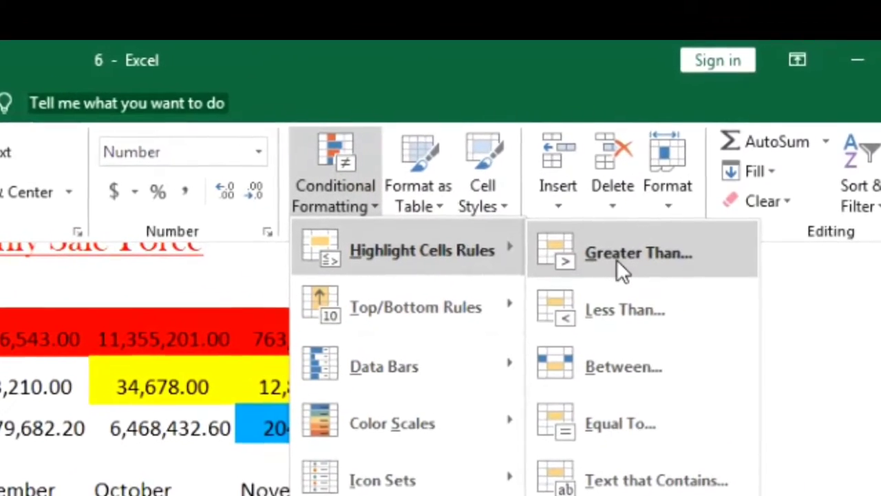
left_click(688, 249)
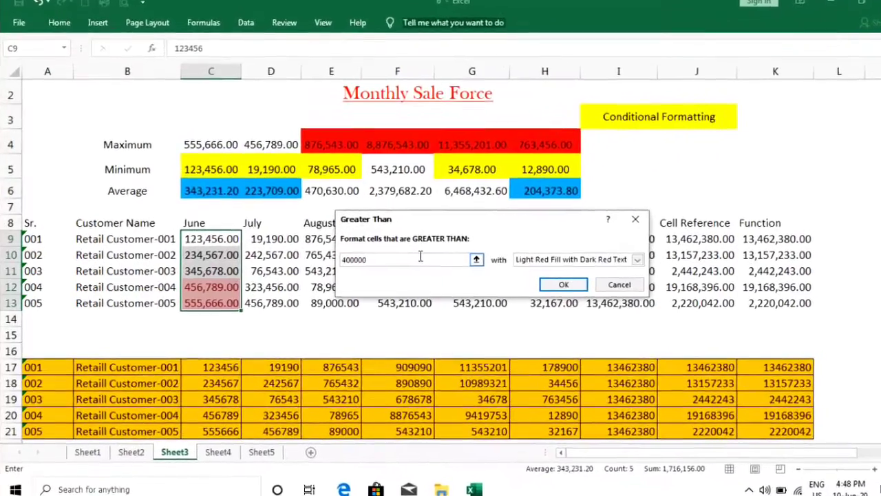
left_click(660, 259)
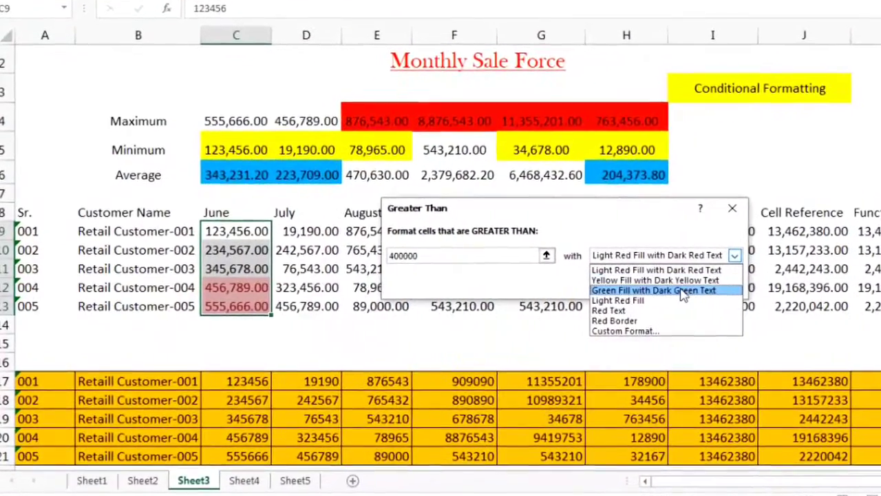
left_click(706, 290)
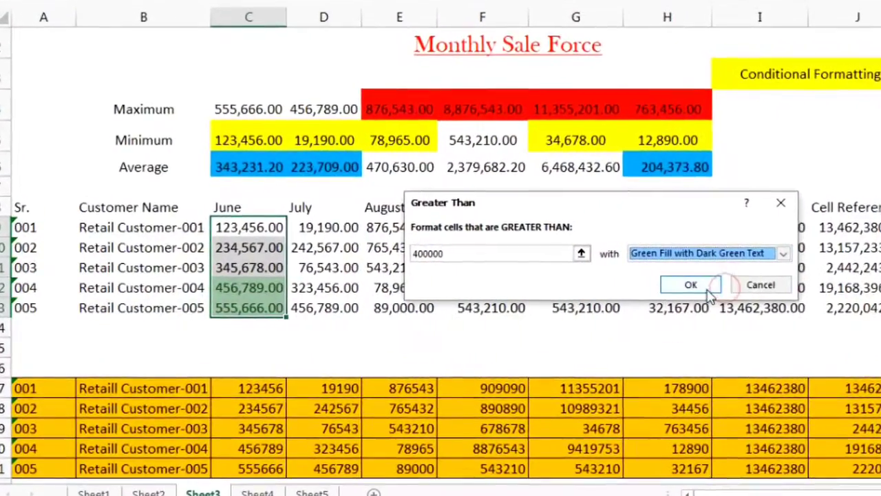
left_click(680, 283)
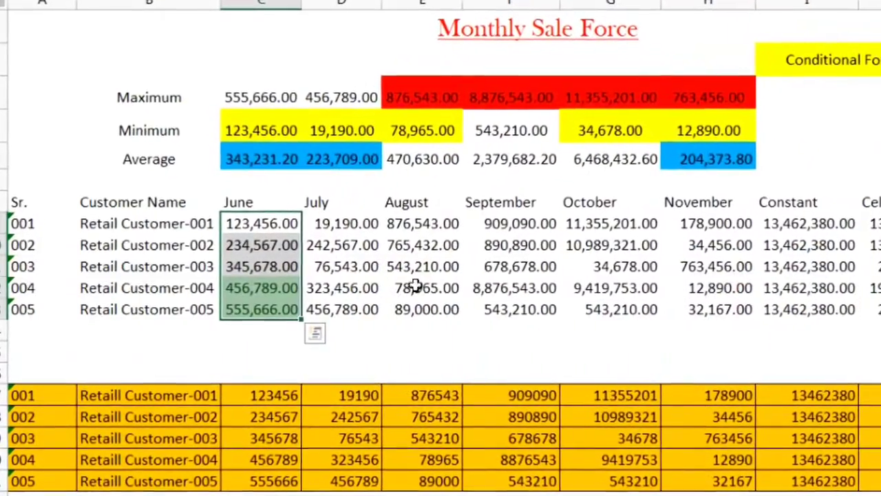
Step: Examine the highlighted June sales values and the customers they belong to
left_click(358, 246)
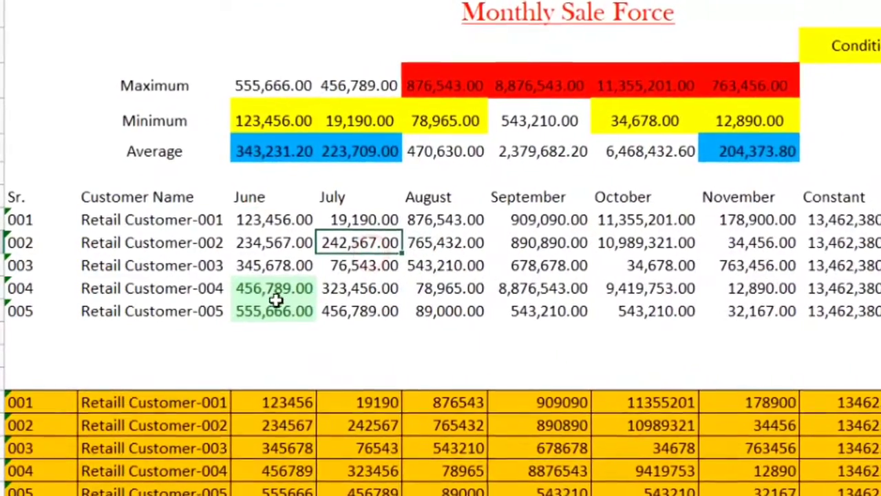
left_click(265, 307)
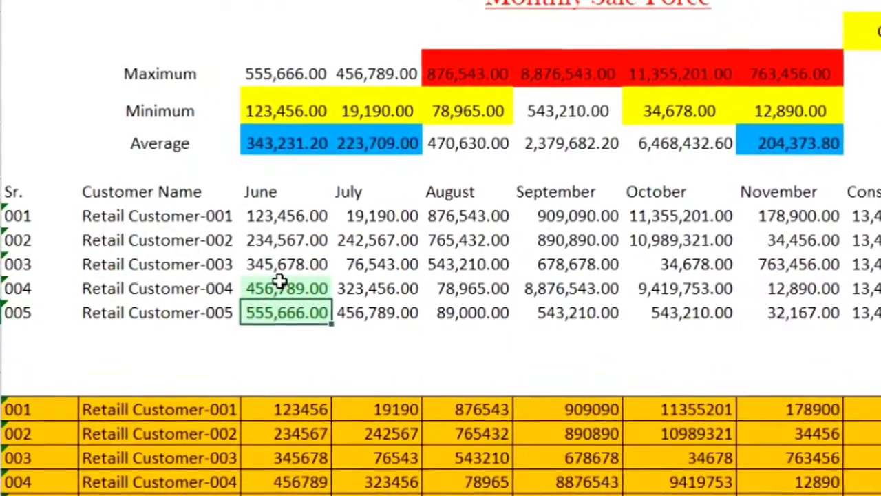
left_click(276, 286)
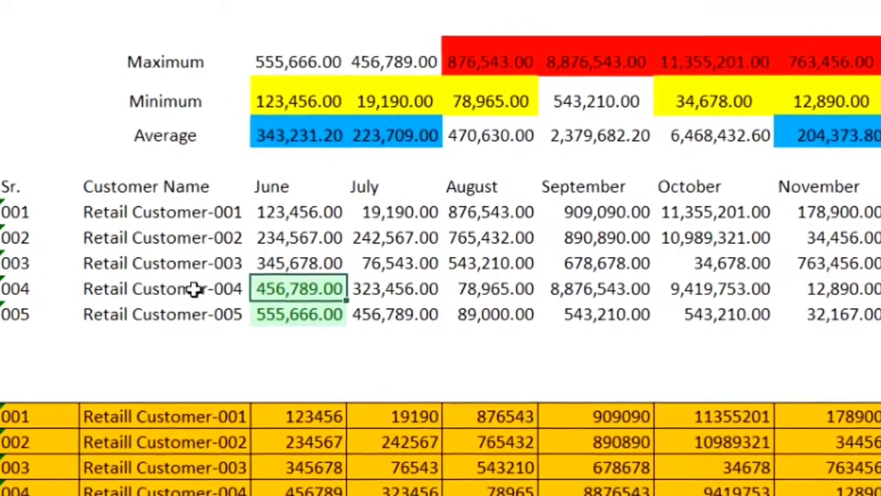
left_click(192, 288)
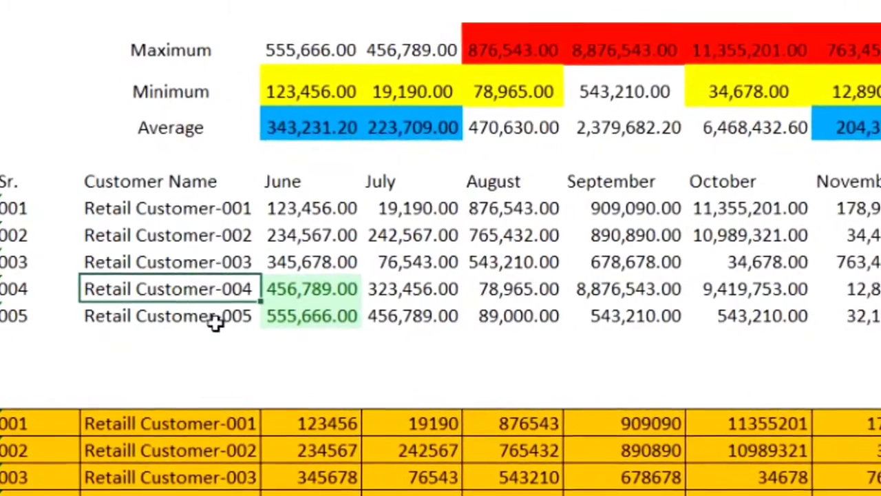
left_click(211, 319)
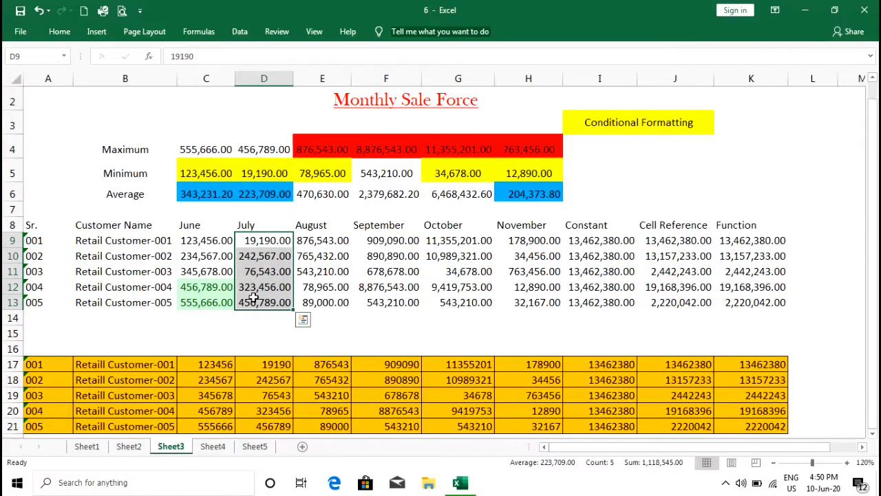
Step: Set up a Top 10 Items conditional formatting rule on the July sales values, ranking the top 3
left_click(58, 33)
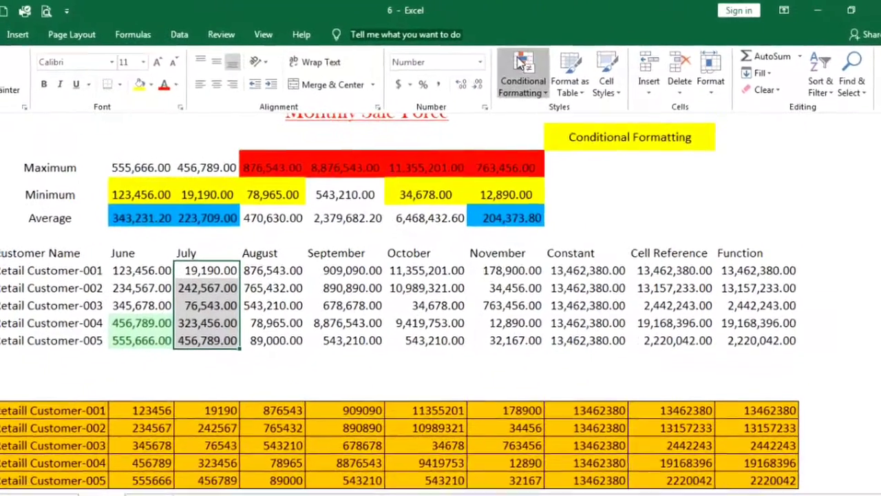
left_click(523, 64)
mouse_move(534, 150)
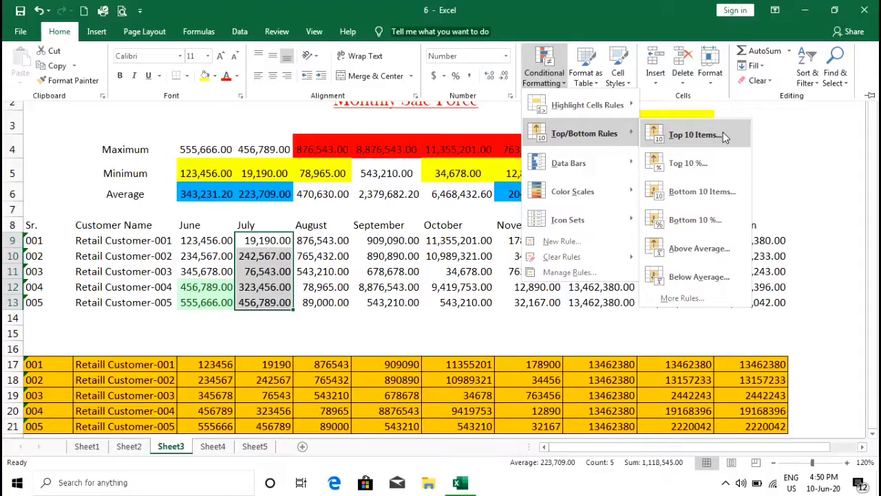
left_click(741, 219)
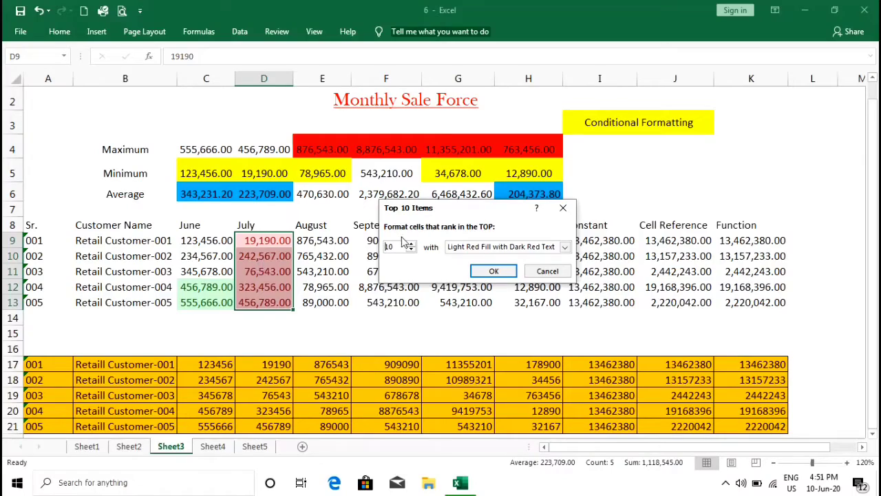
type("3")
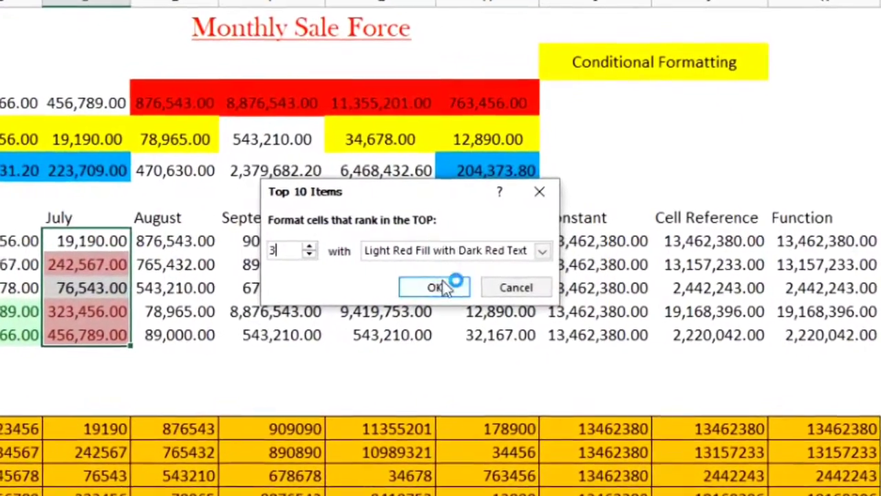
Step: Give the July top-items rule a custom format with a yellow background fill and apply it
left_click(540, 257)
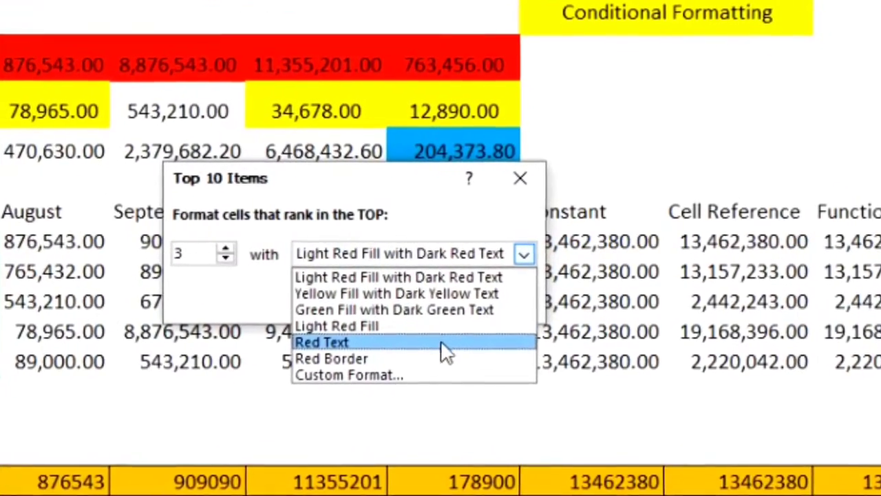
left_click(414, 401)
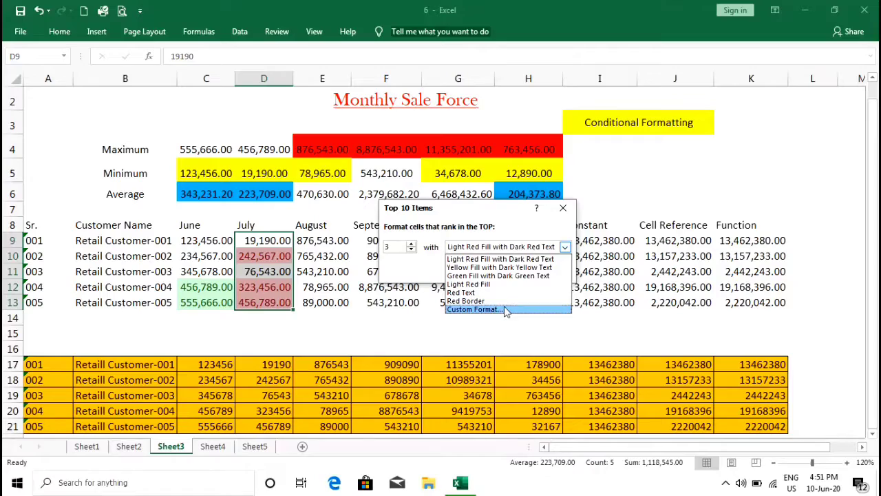
left_click(506, 309)
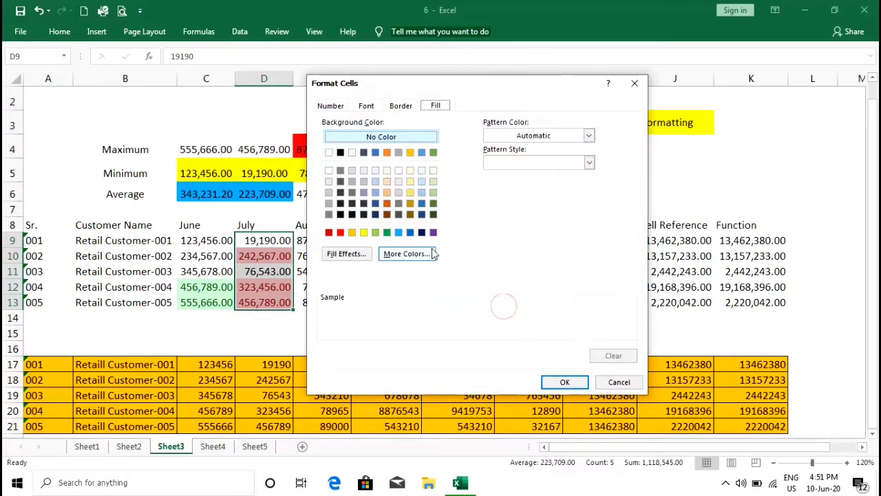
left_click(364, 233)
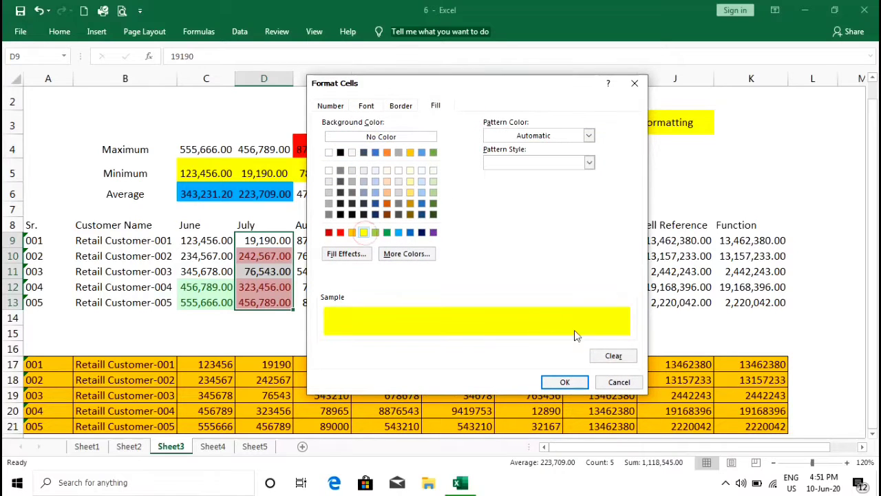
left_click(564, 381)
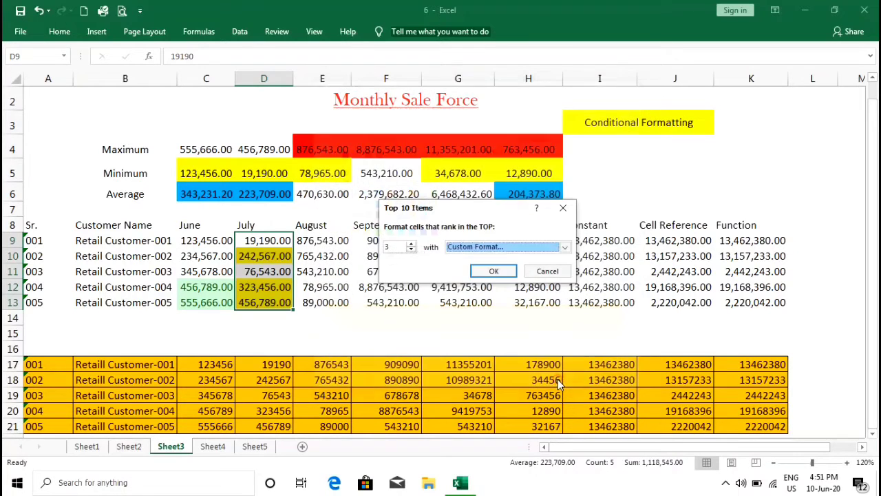
left_click(493, 271)
Step: Examine the highlighted July sales values alongside the customer names, and locate the August column
left_click(325, 243)
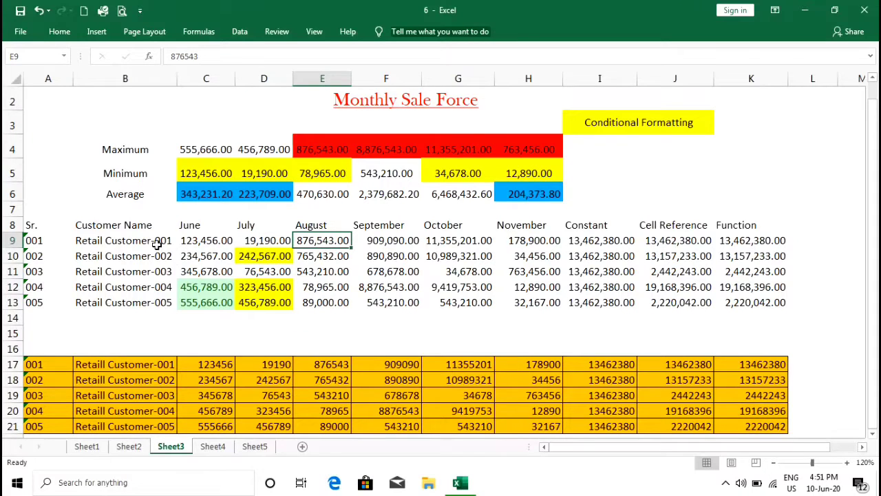
left_click_drag(157, 244, 155, 301)
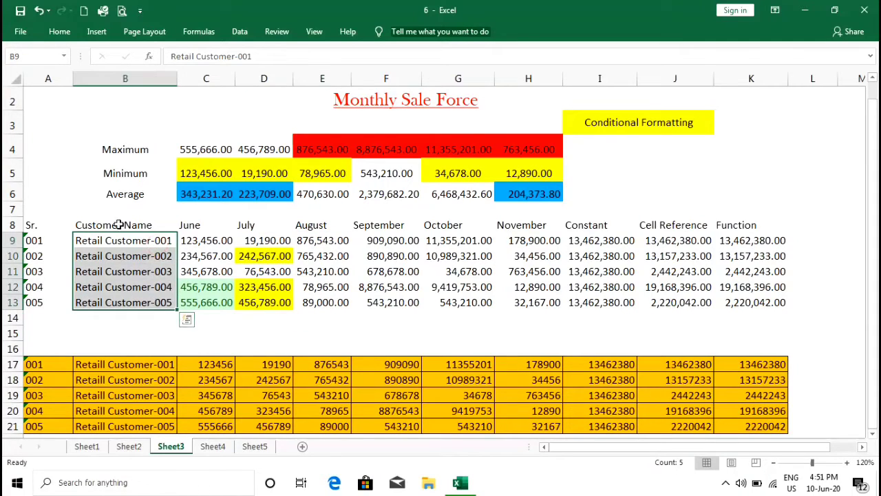
left_click(161, 334)
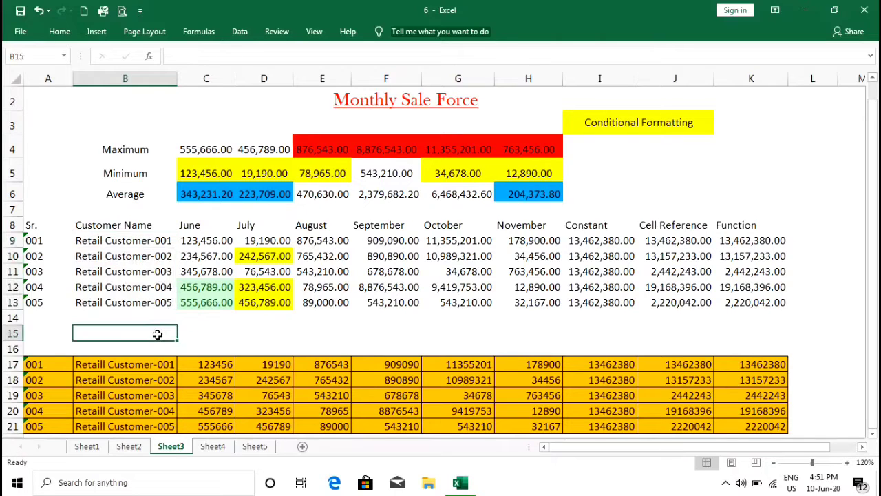
left_click(146, 242)
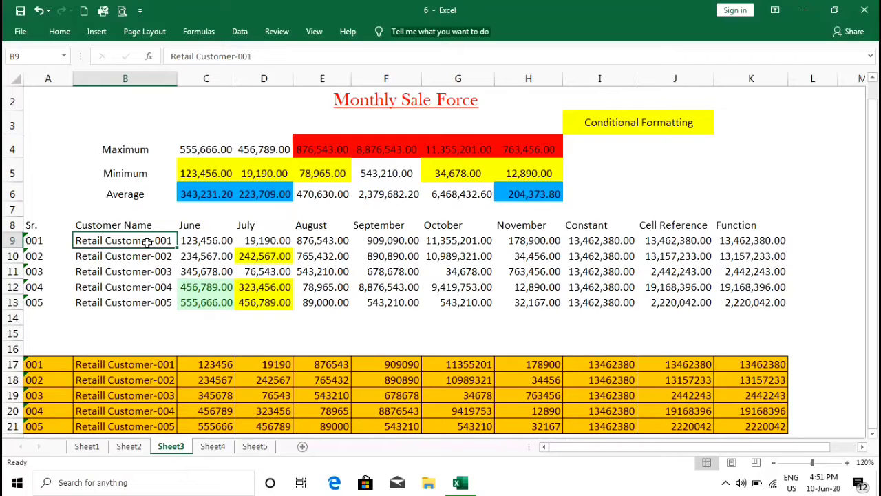
left_click(259, 255)
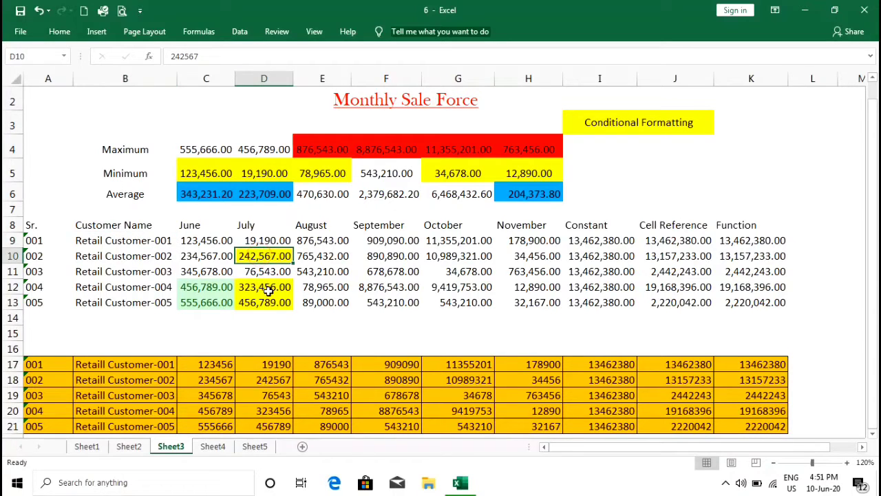
left_click(268, 289)
left_click(268, 306)
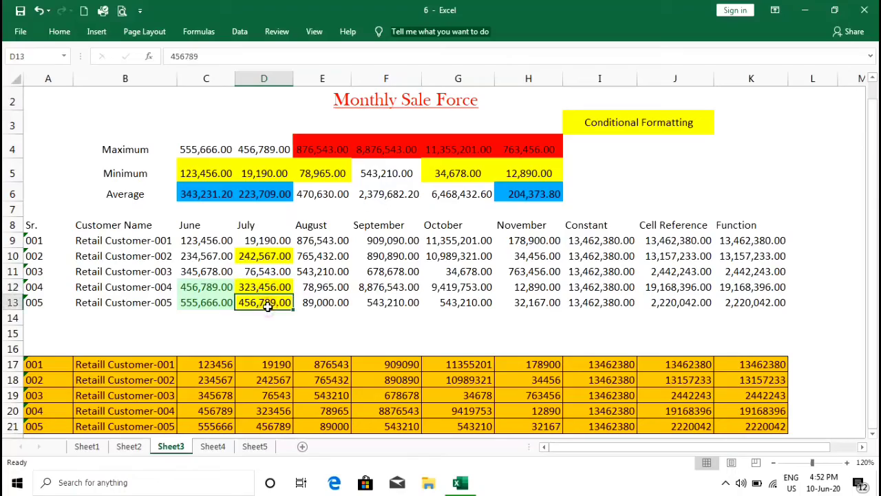
left_click(310, 226)
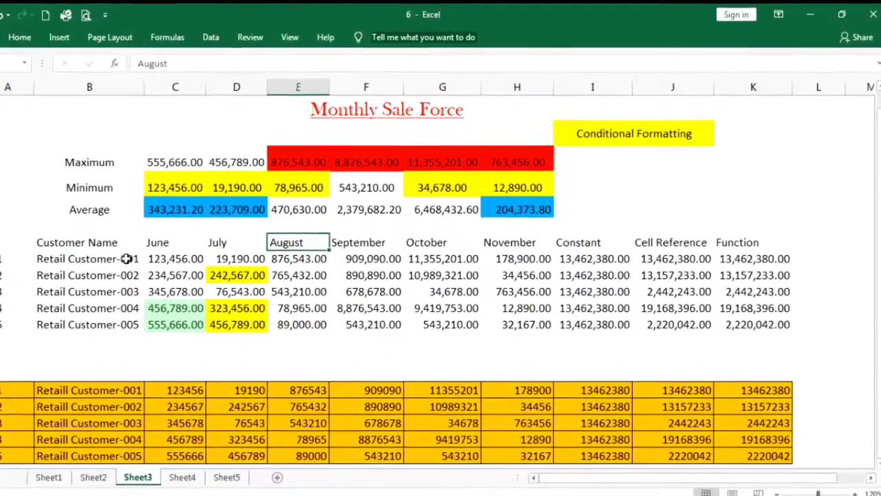
left_click_drag(127, 258, 123, 325)
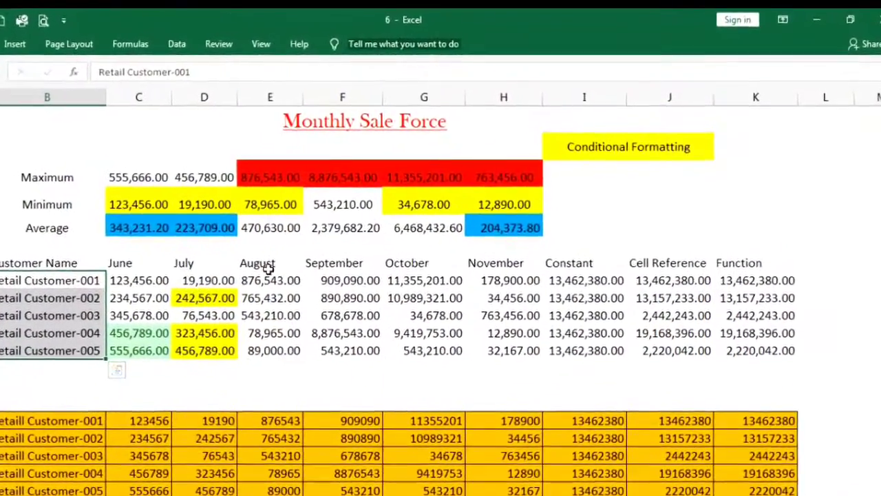
Step: Set up a Between conditional formatting rule on the August sales values with a lower limit of 500,000
left_click_drag(266, 280, 230, 372)
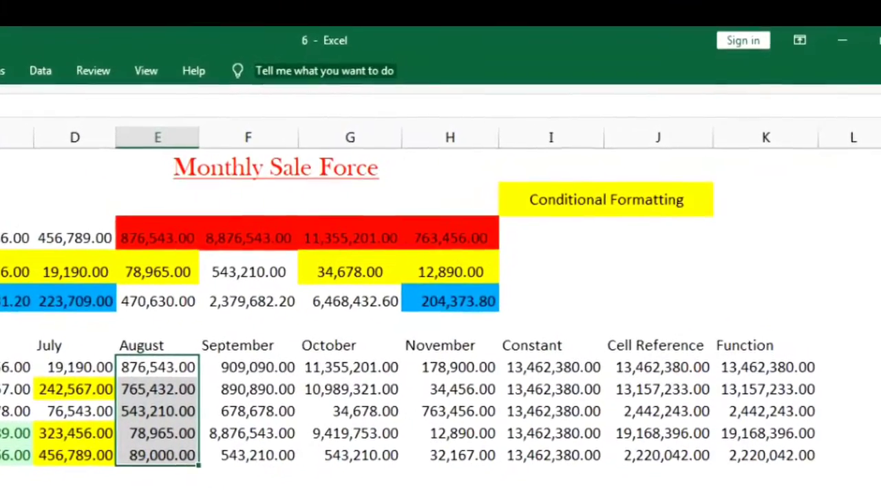
left_click(6, 70)
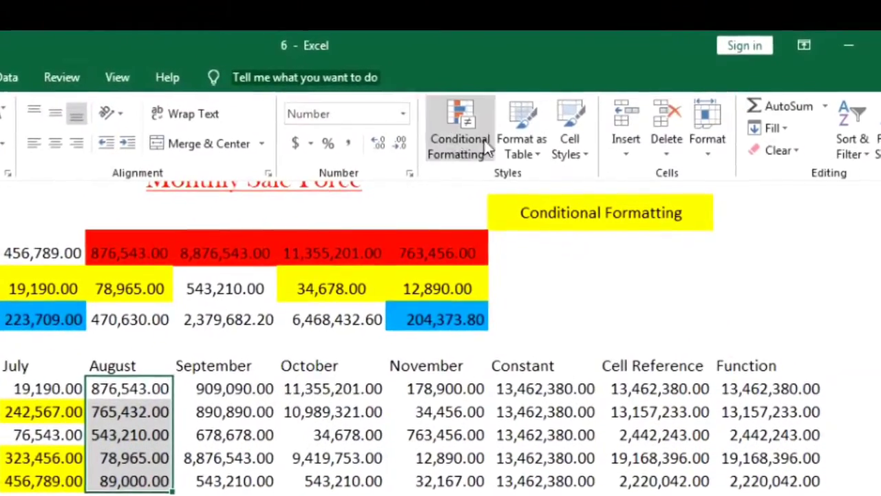
left_click(454, 128)
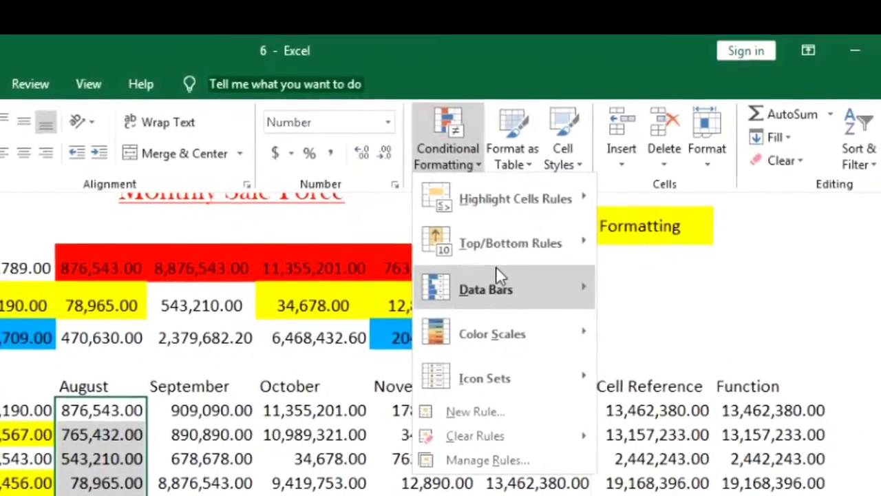
mouse_move(501, 204)
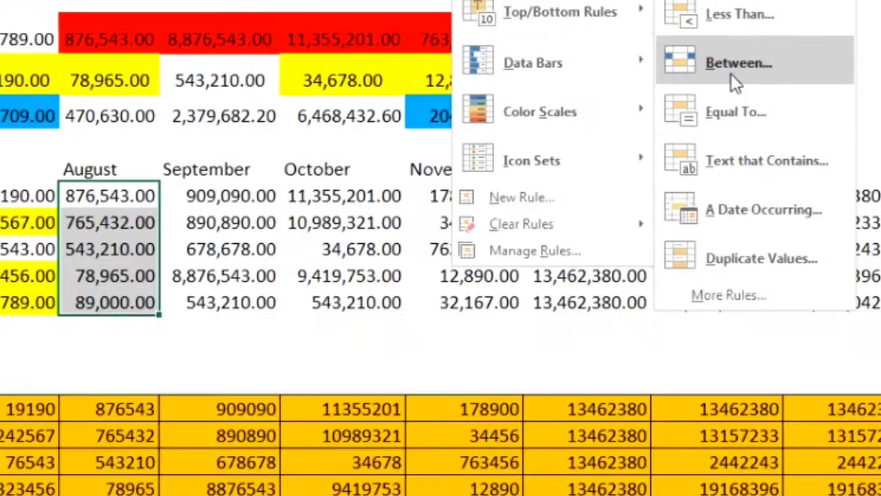
left_click(671, 306)
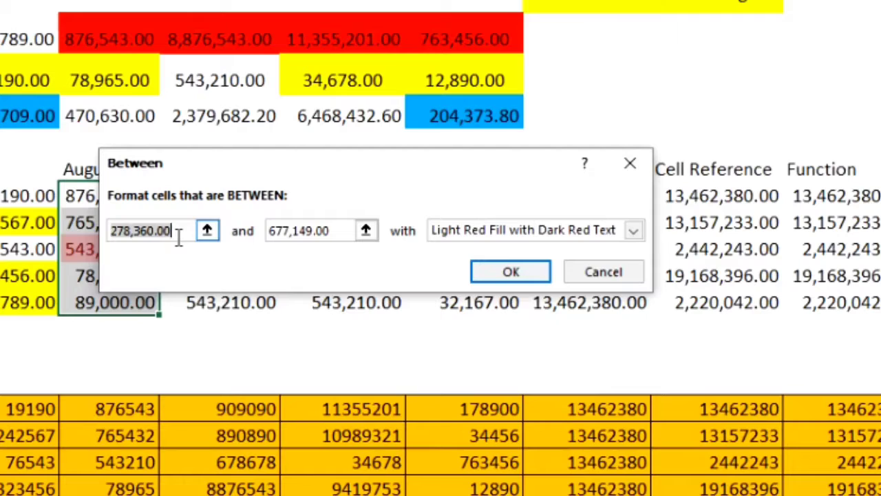
type("500")
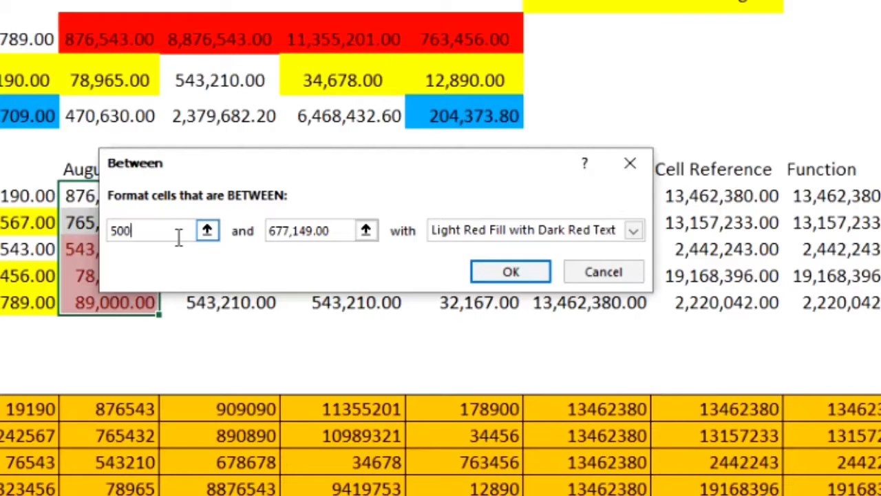
type(",000")
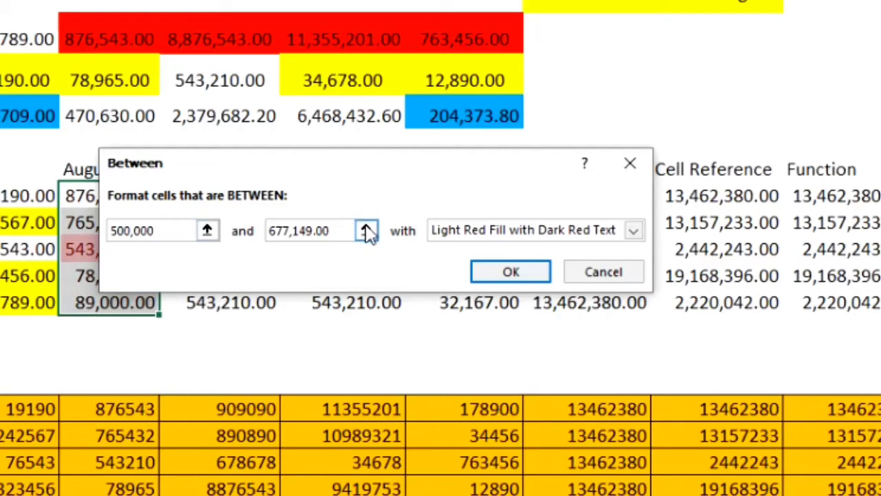
Step: Set the August rule's upper limit to 700,000 and apply it with Light Red Fill with Dark Red Text
left_click(338, 227)
key("BackSpace")
key("BackSpace")
key("BackSpace")
key("BackSpace")
key("BackSpace")
key("BackSpace")
key("BackSpace")
key("BackSpace")
key("BackSpace")
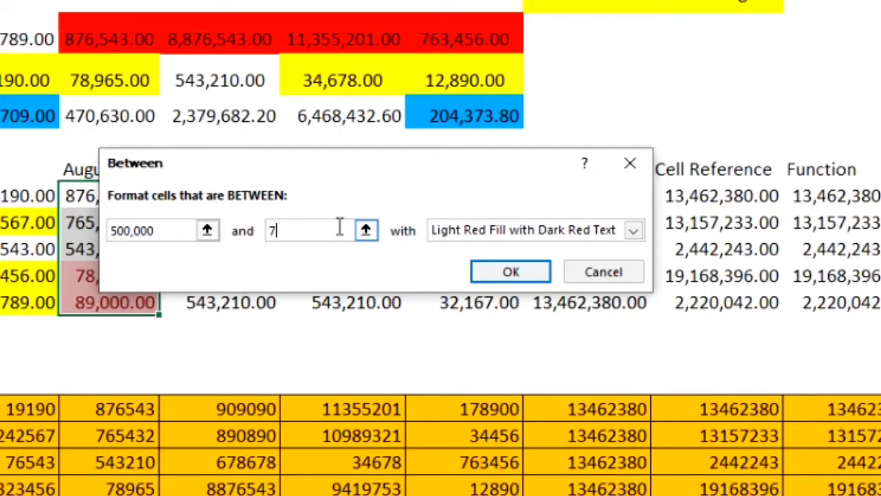
type("700m")
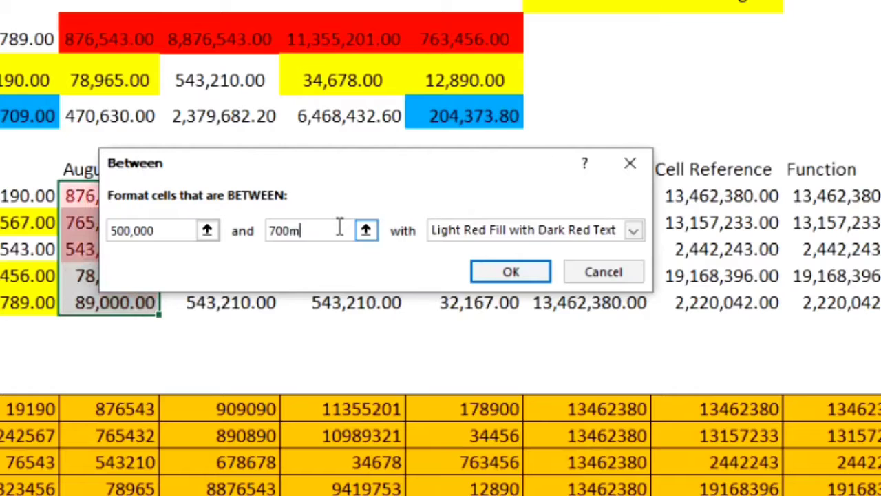
key("BackSpace")
type(",000")
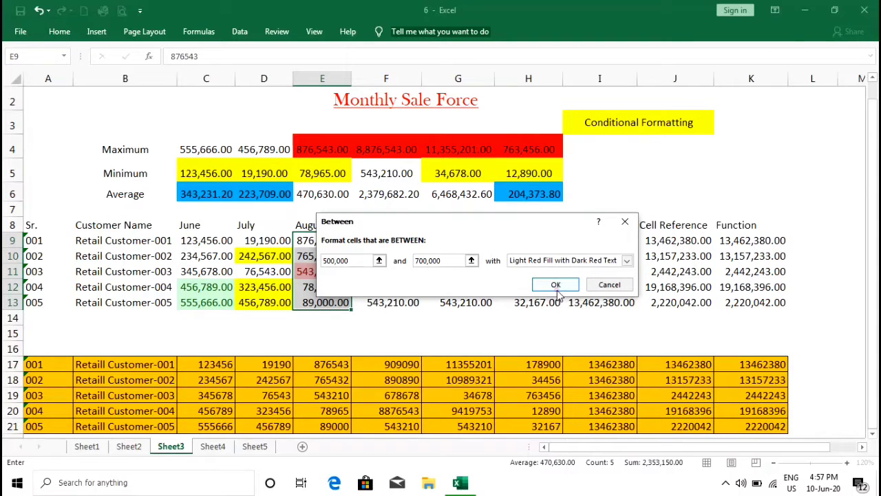
left_click(556, 285)
Step: Examine the highlighted August sales value, the September column and the list of customer names
left_click(432, 240)
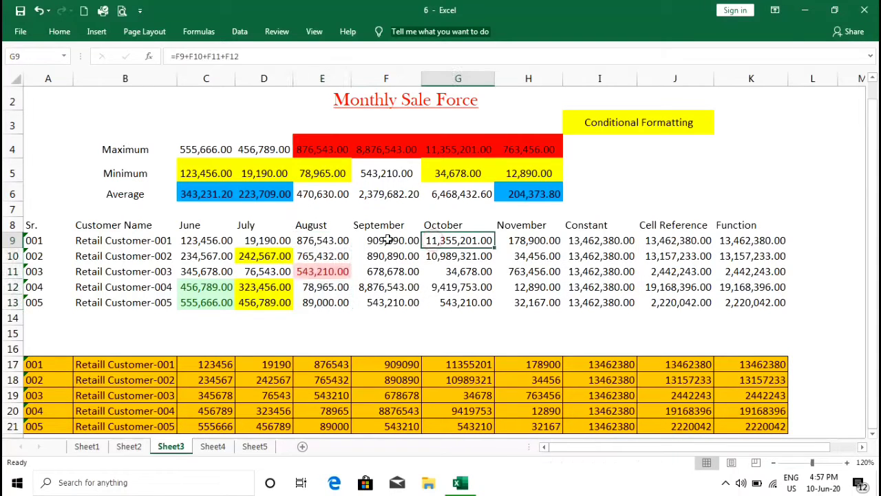
left_click(335, 276)
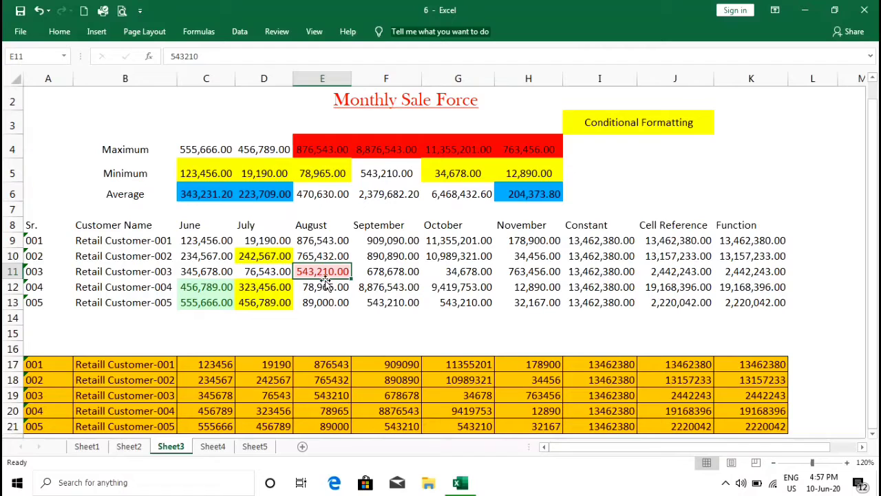
left_click(389, 225)
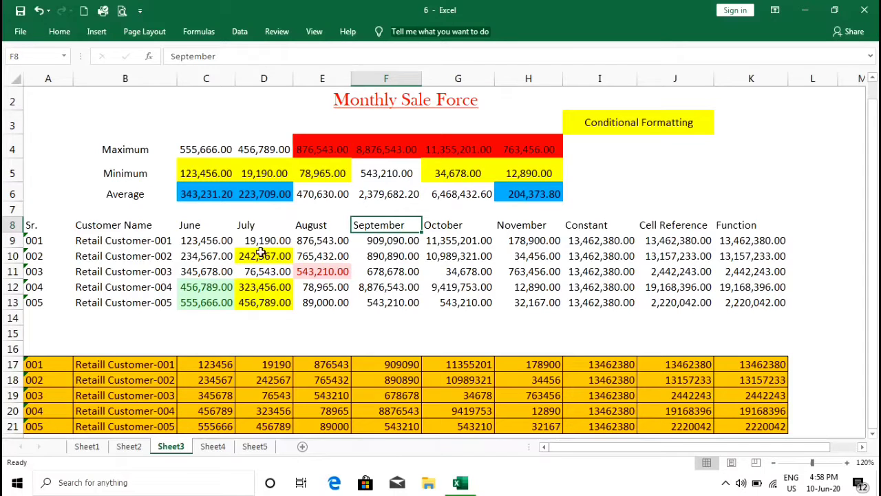
left_click_drag(160, 239, 158, 303)
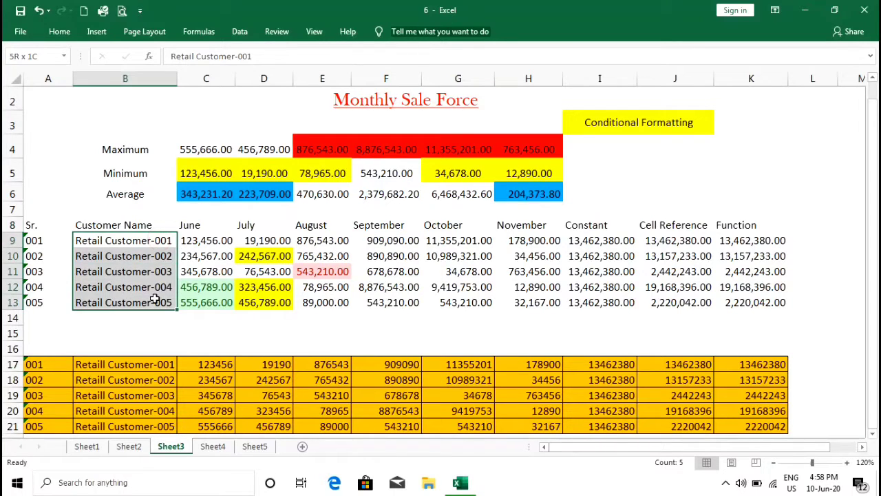
Step: Add solid-fill Light Blue Data Bars to the September sales values for all five customers
left_click(393, 238)
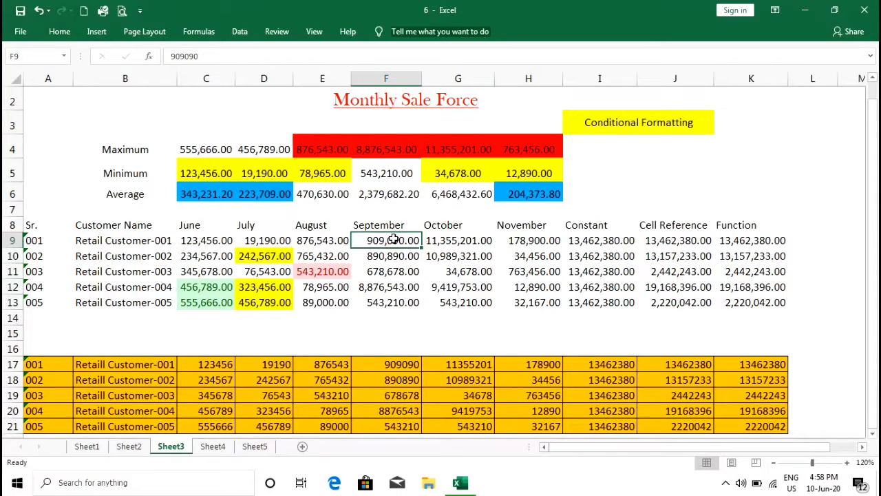
left_click_drag(393, 238, 387, 300)
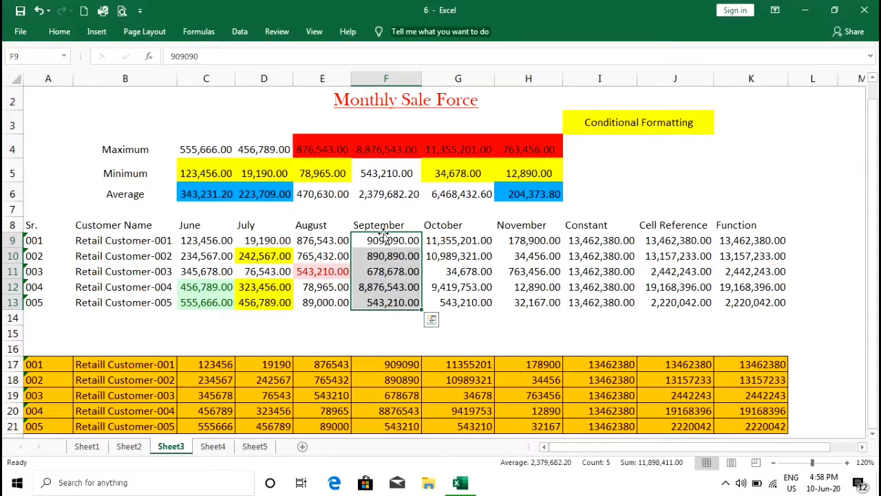
left_click(60, 33)
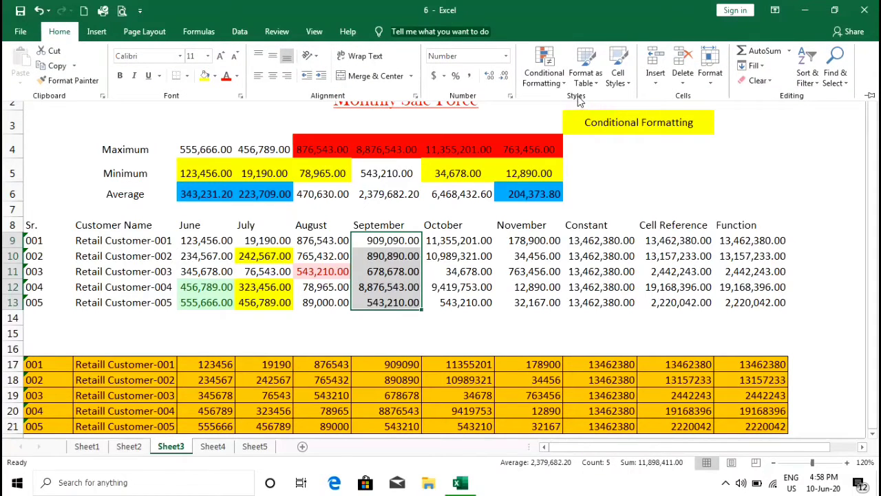
left_click(550, 55)
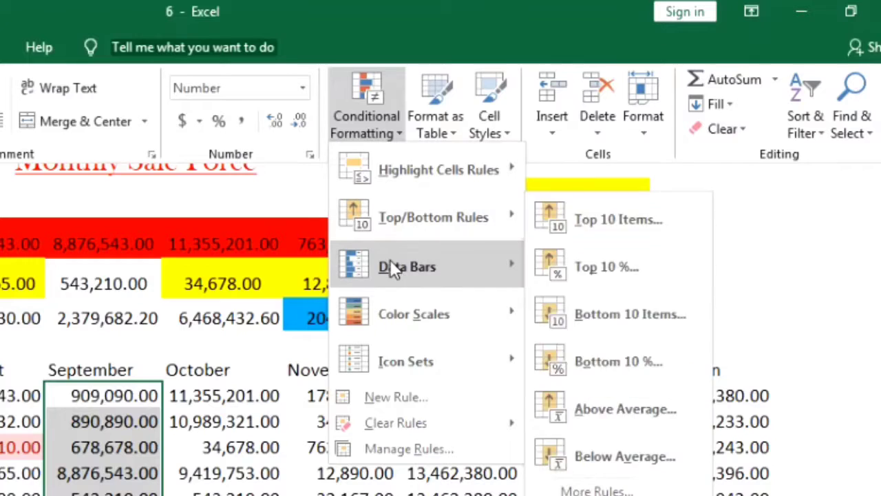
mouse_move(563, 167)
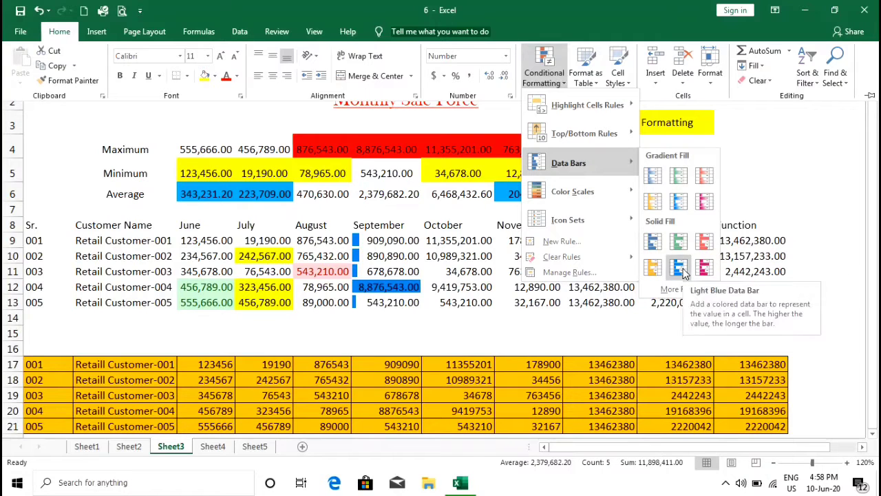
left_click(679, 272)
key("ctrl+F1")
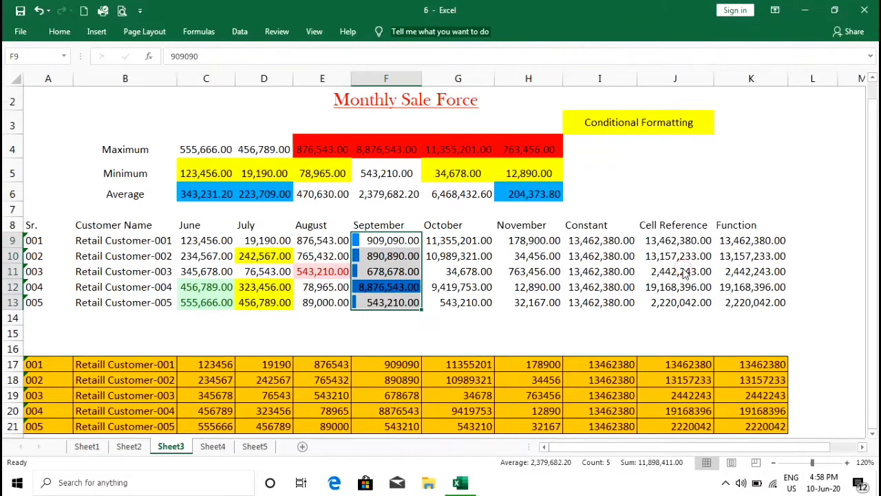
Step: Compare the September data bars with each customer's sales value
left_click(157, 302)
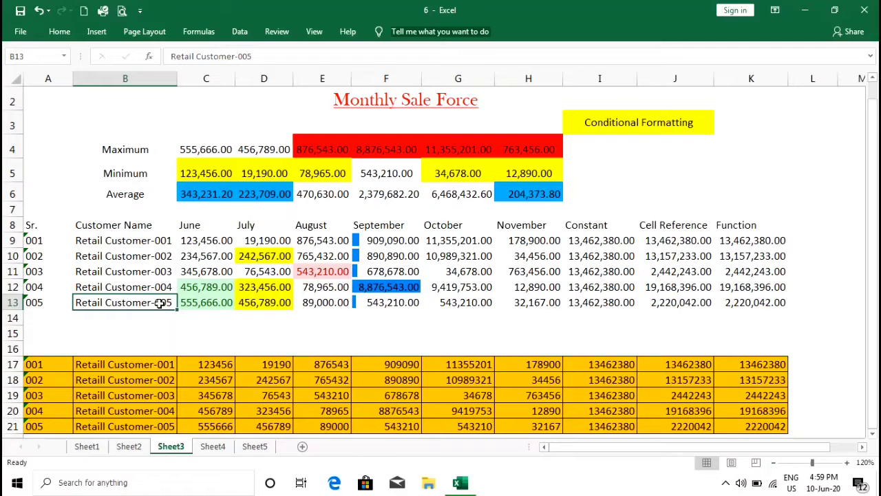
left_click(392, 302)
left_click(152, 287)
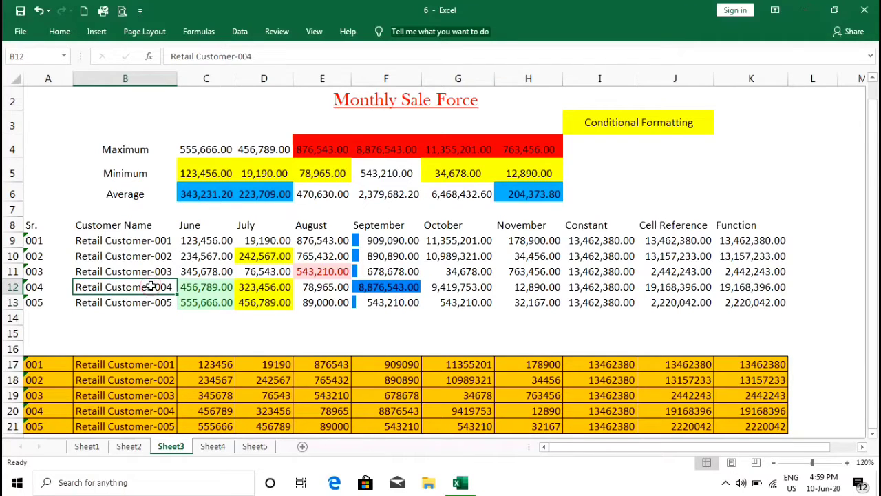
left_click(391, 292)
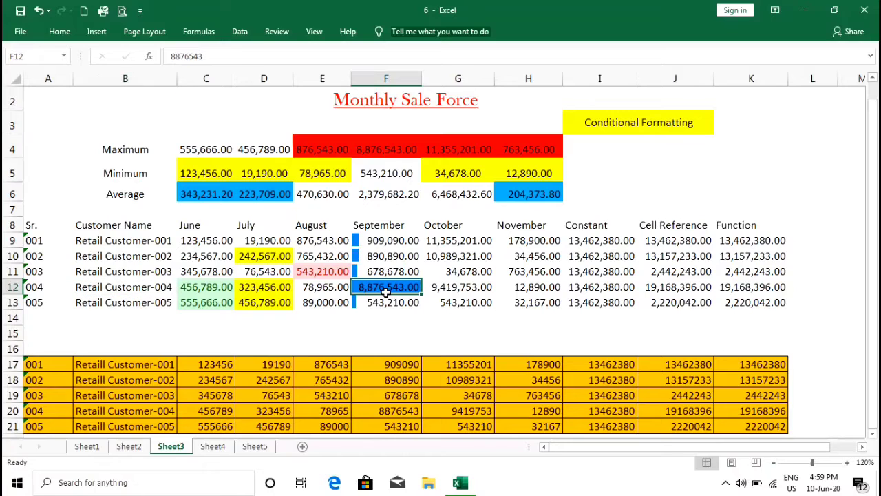
left_click(370, 271)
left_click(372, 257)
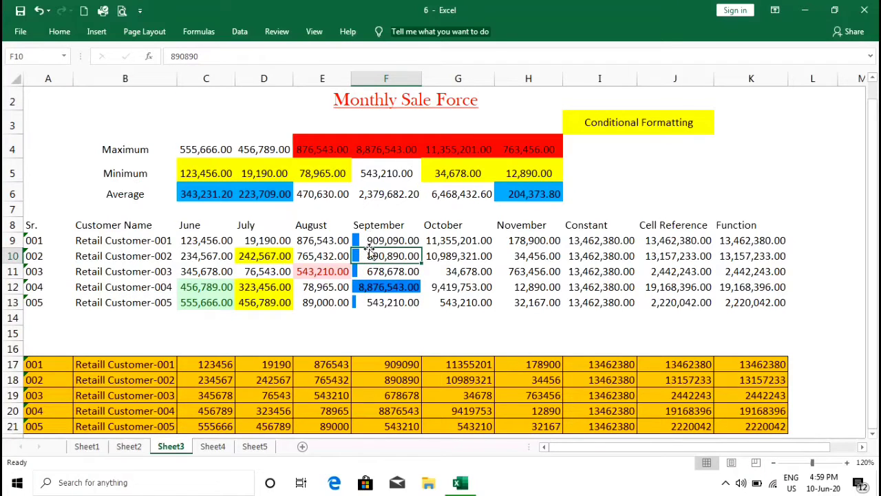
left_click(372, 238)
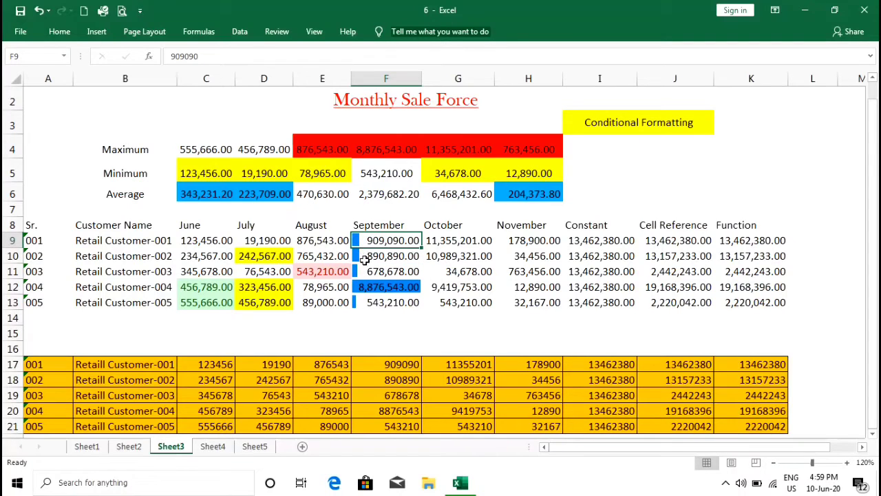
Step: Apply a green-yellow-red color scale to the October sales values, with green for the highest
left_click(435, 225)
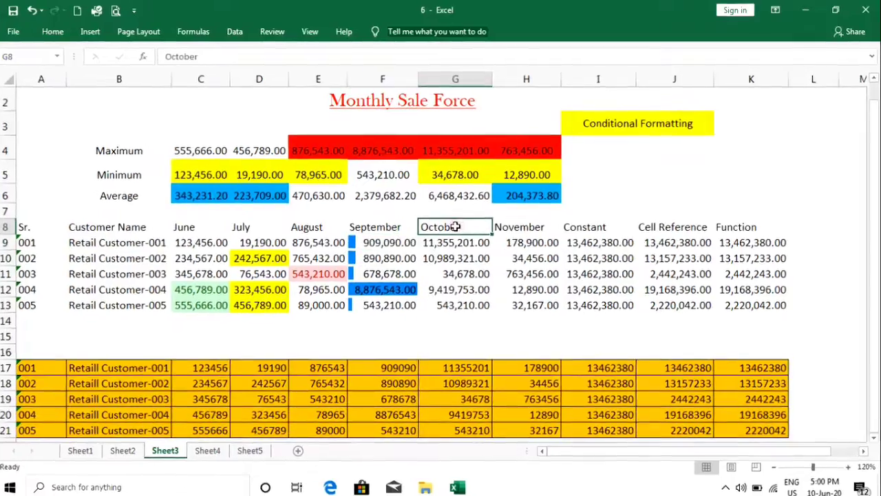
left_click(436, 240)
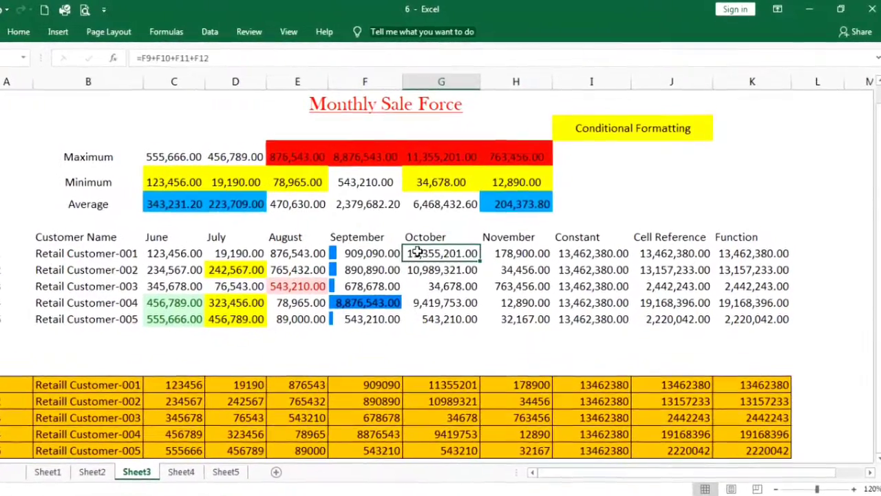
left_click_drag(417, 253, 423, 317)
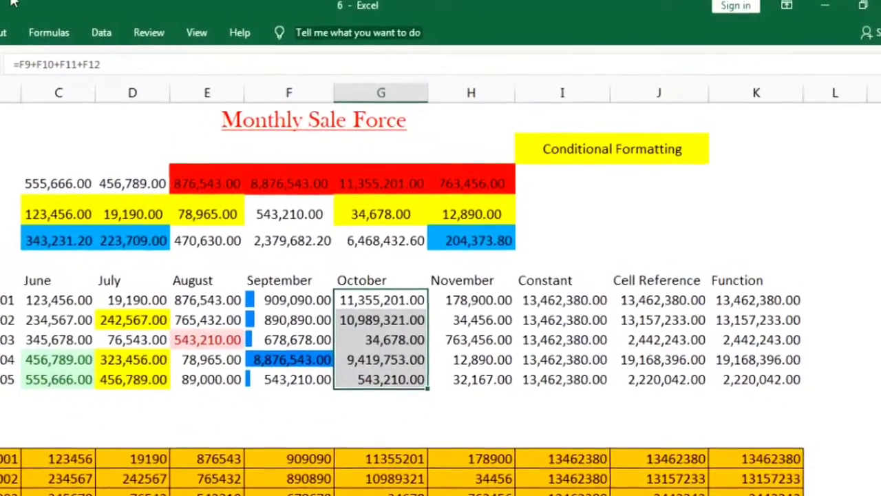
left_click(1, 32)
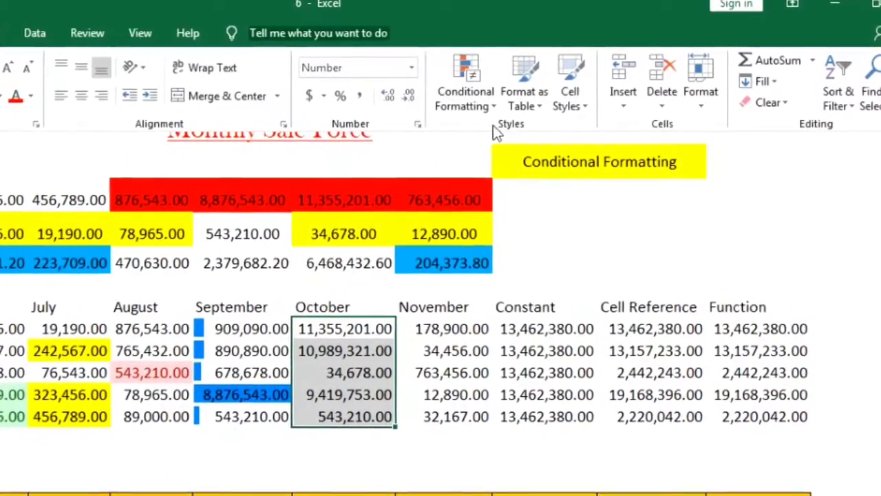
left_click(458, 76)
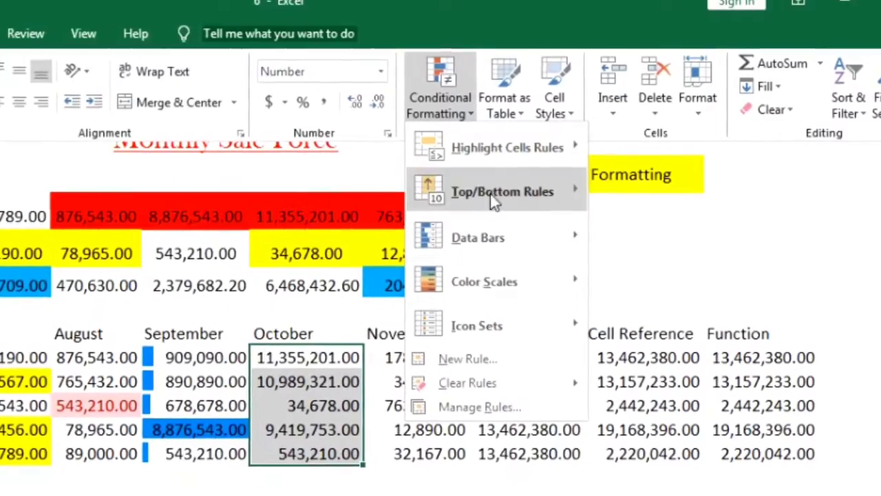
mouse_move(496, 286)
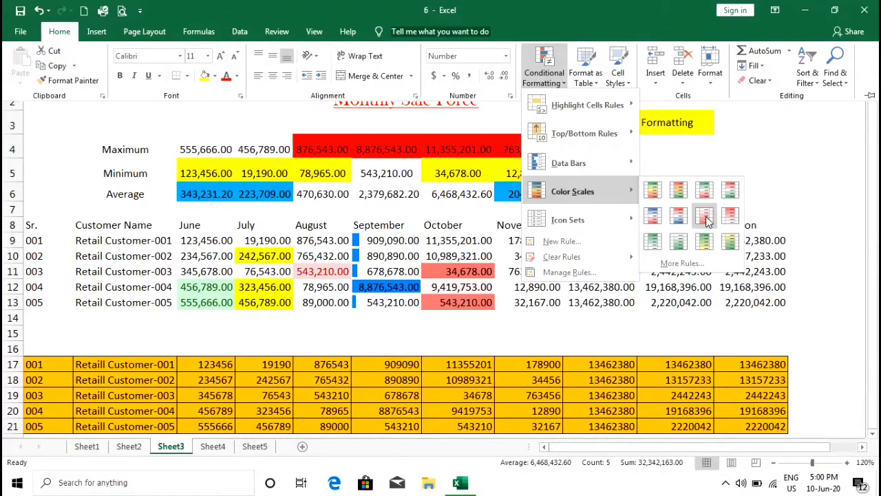
left_click(653, 198)
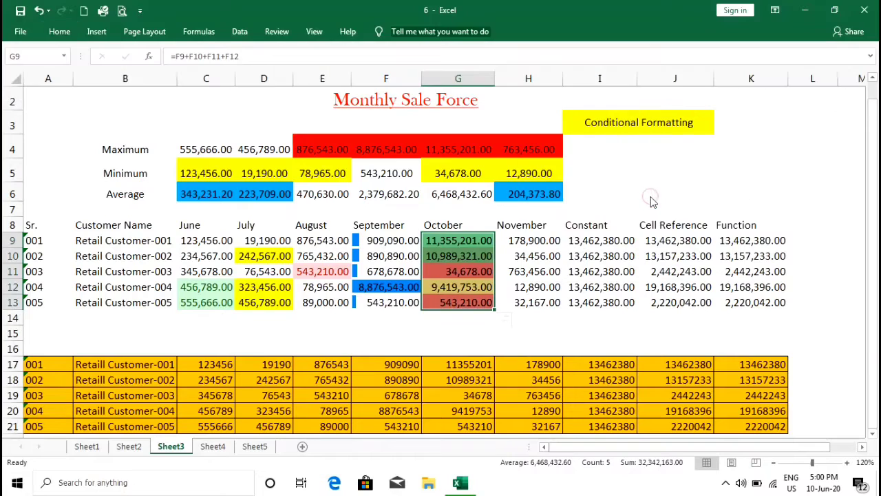
Step: Examine the color scale shading of each October sales value from the first customer to the fifth
left_click(522, 241)
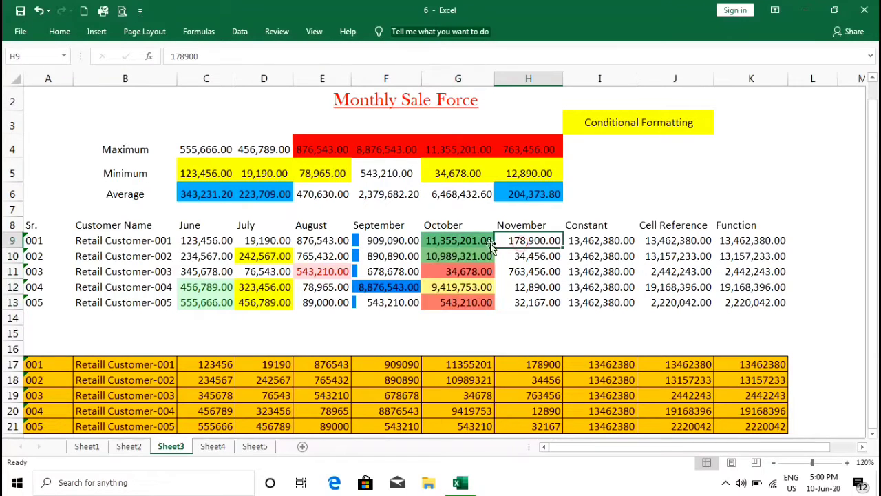
left_click(473, 241)
left_click(465, 254)
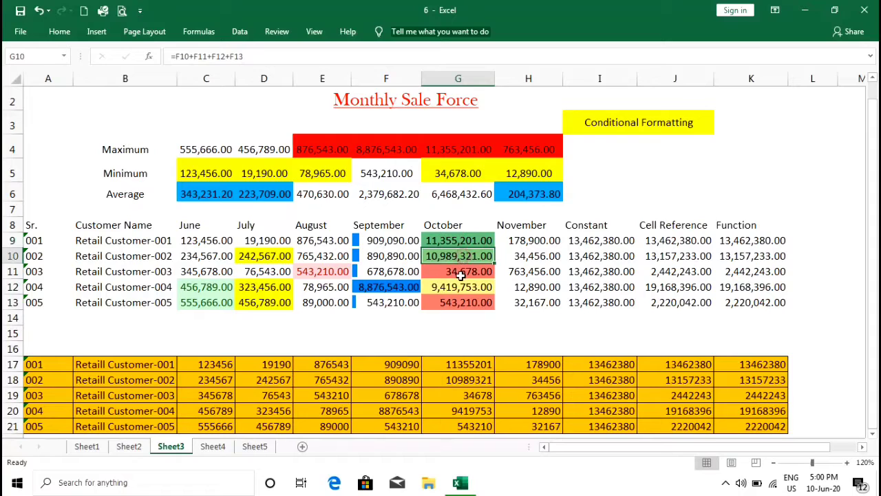
left_click(462, 272)
left_click(460, 288)
left_click(459, 303)
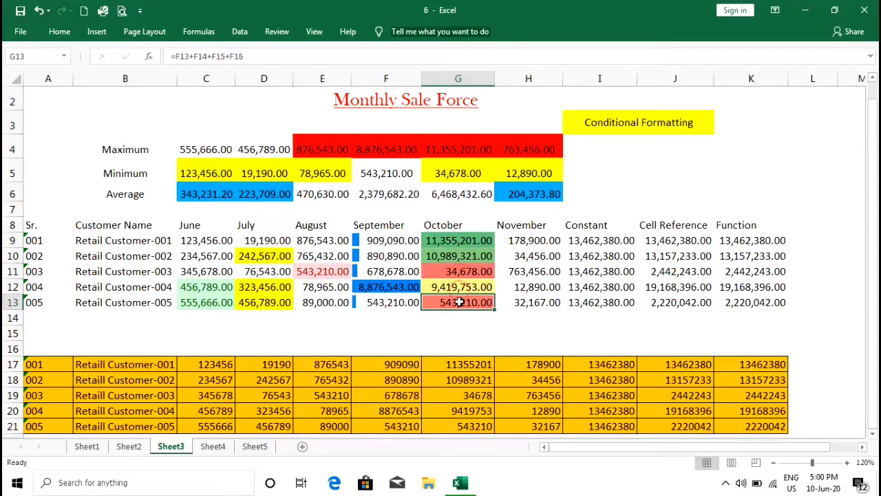
Step: Apply the gray five-arrow directional icon set to the five customers' November sales values, and auto-fit the November column's width
left_click(529, 240)
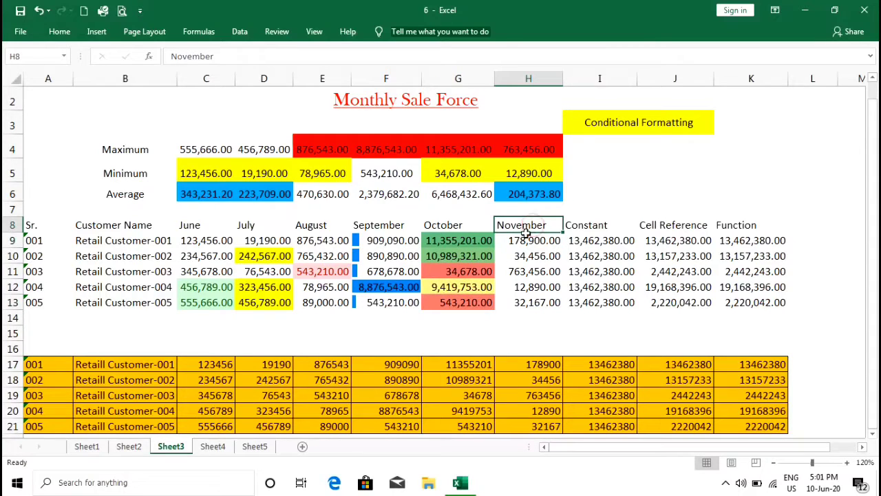
left_click_drag(515, 240, 538, 302)
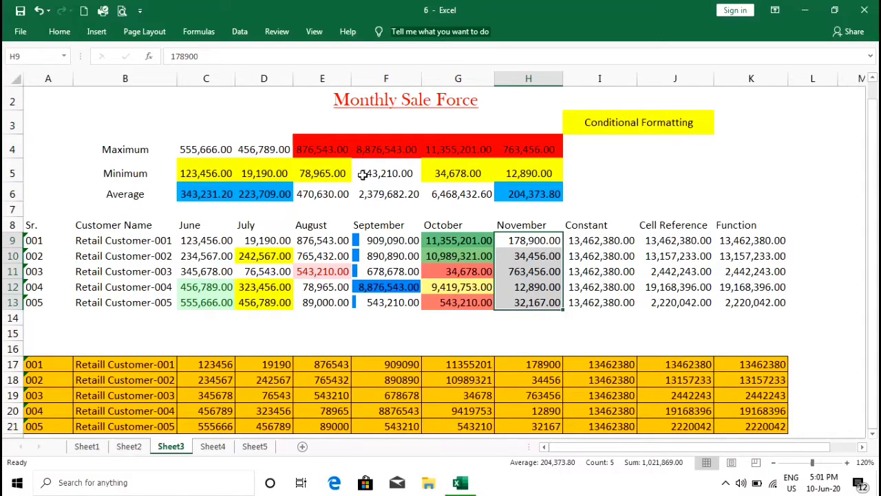
left_click(64, 32)
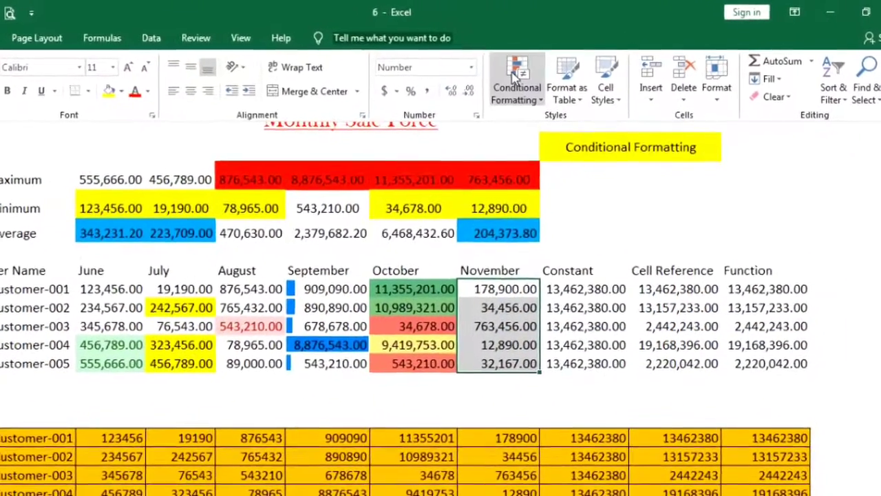
left_click(526, 88)
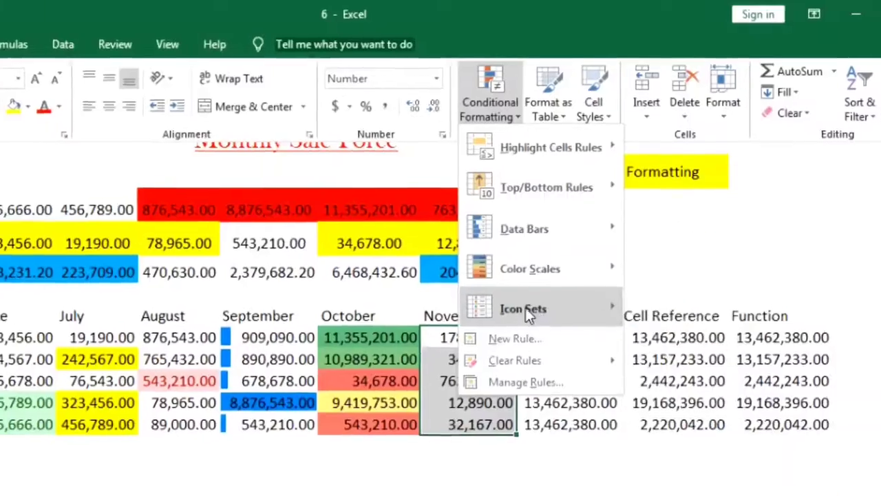
mouse_move(529, 298)
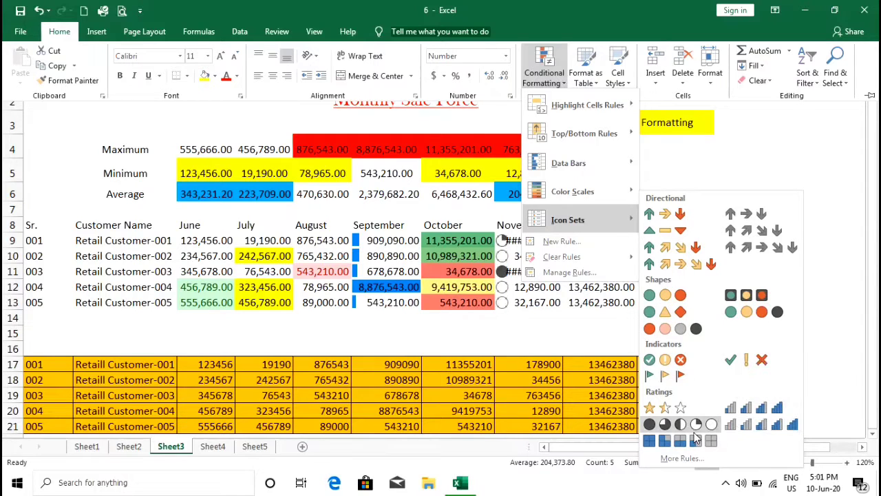
left_click(762, 247)
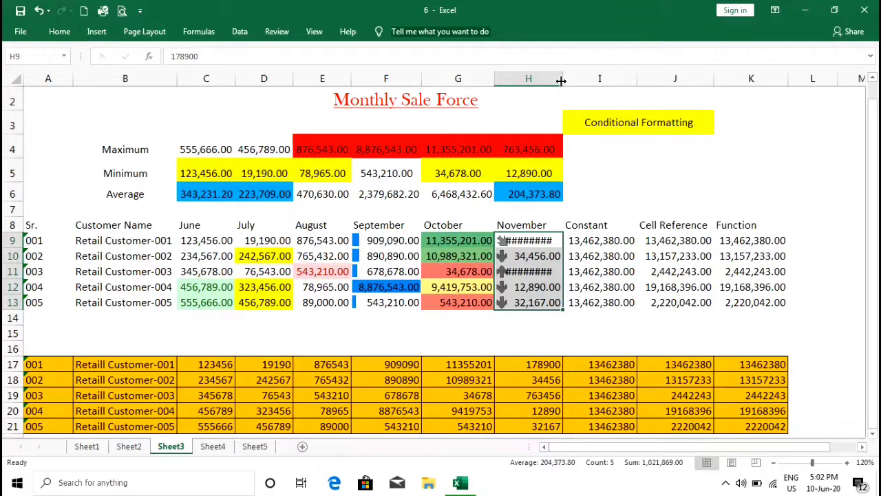
double_click(561, 80)
left_click(620, 123)
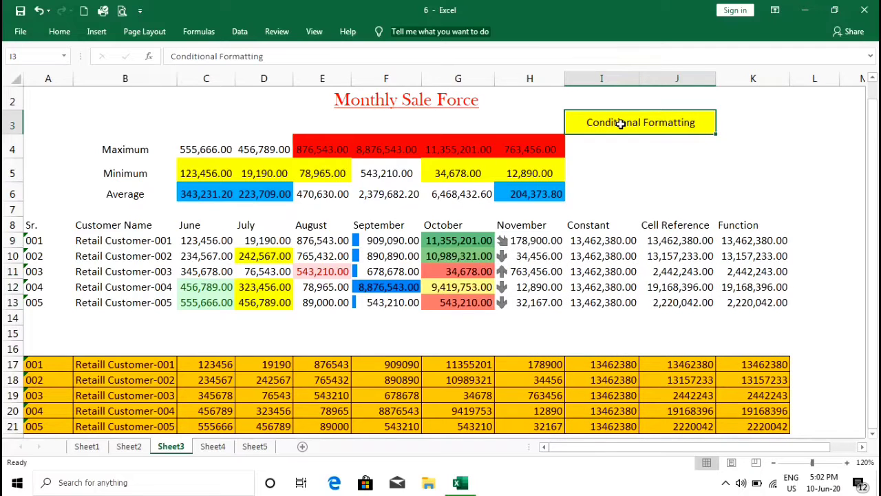